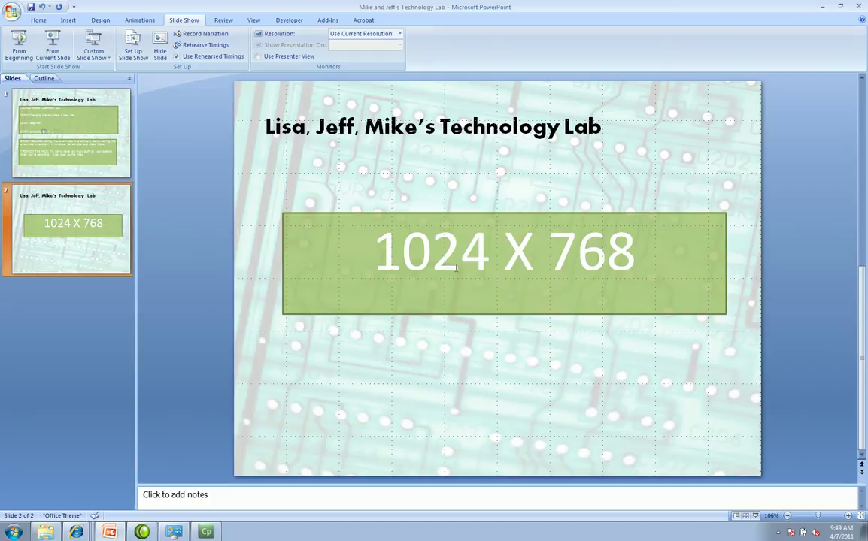
# - Minimize PowerPoint and bring up the desktop's shortcut menu
pyautogui.click(824, 6)
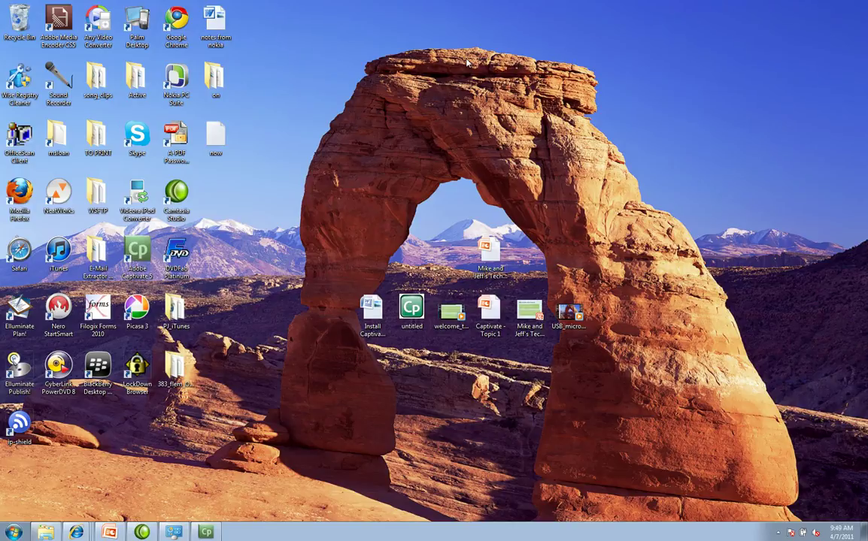
pyautogui.rightClick(341, 101)
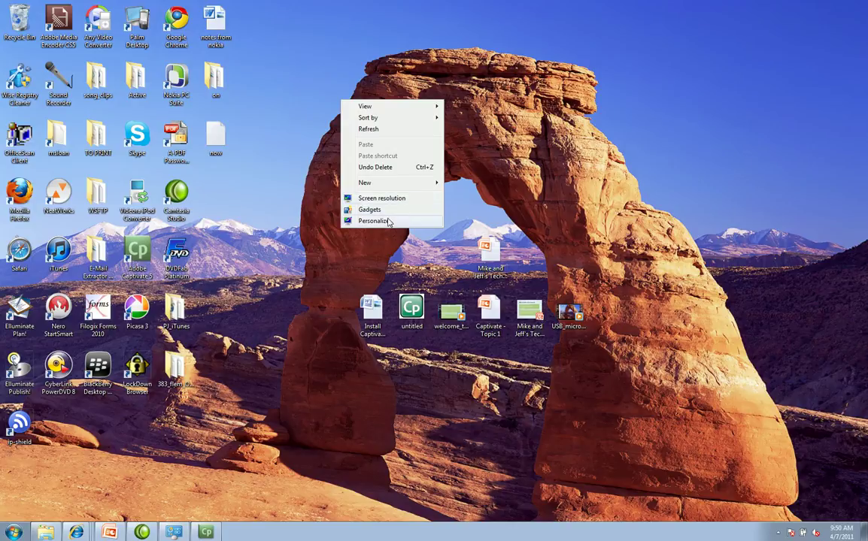
# - Change the display resolution to 1024 × 768, keep the change, and close the settings window
pyautogui.click(362, 198)
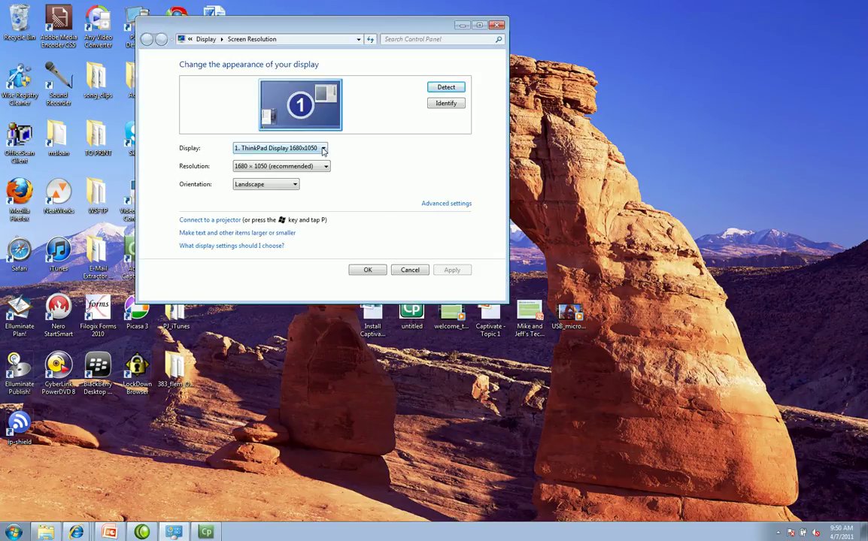
pyautogui.click(326, 166)
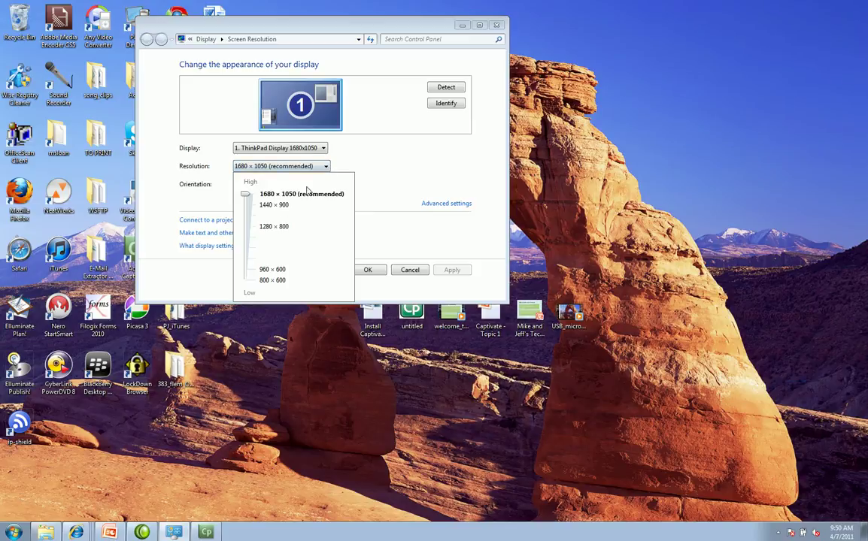
pyautogui.click(249, 260)
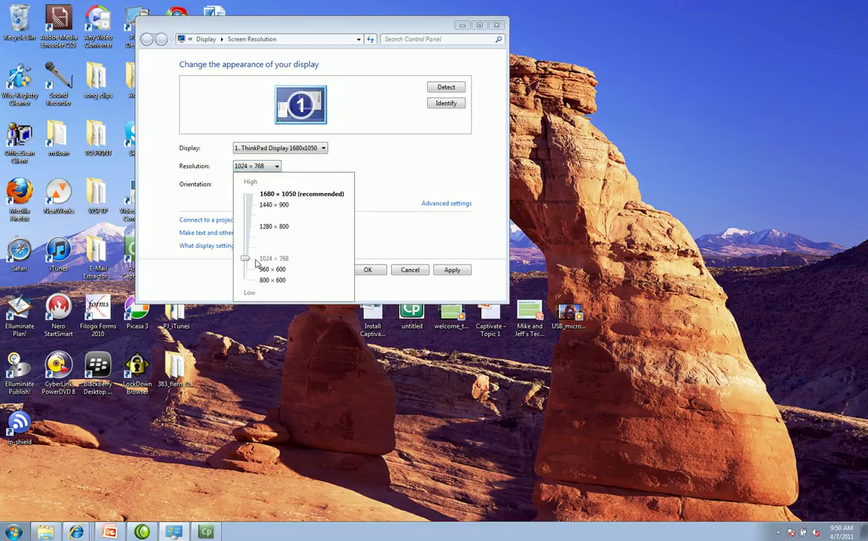
pyautogui.click(448, 271)
pyautogui.click(448, 272)
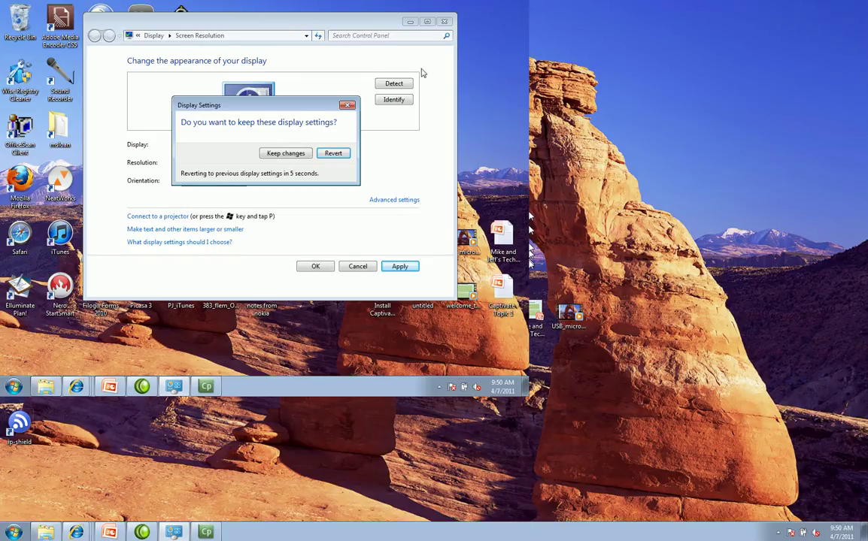
pyautogui.click(336, 154)
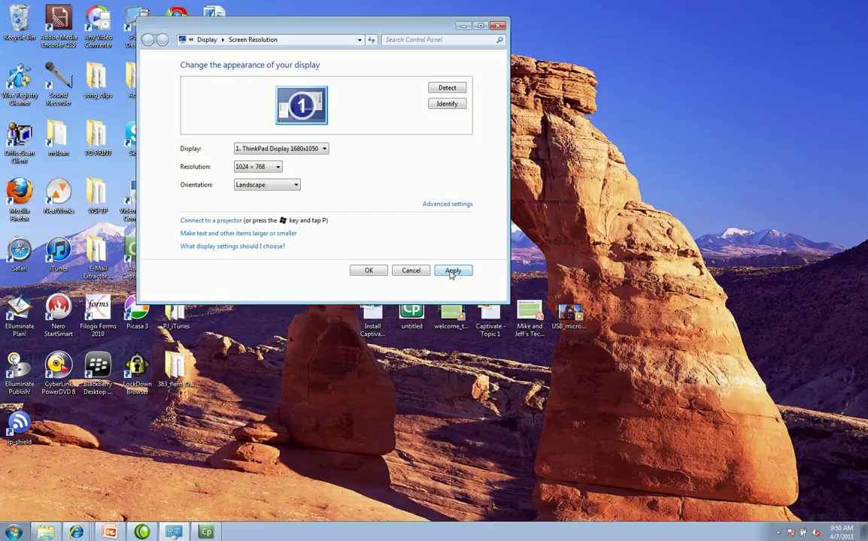
pyautogui.click(452, 272)
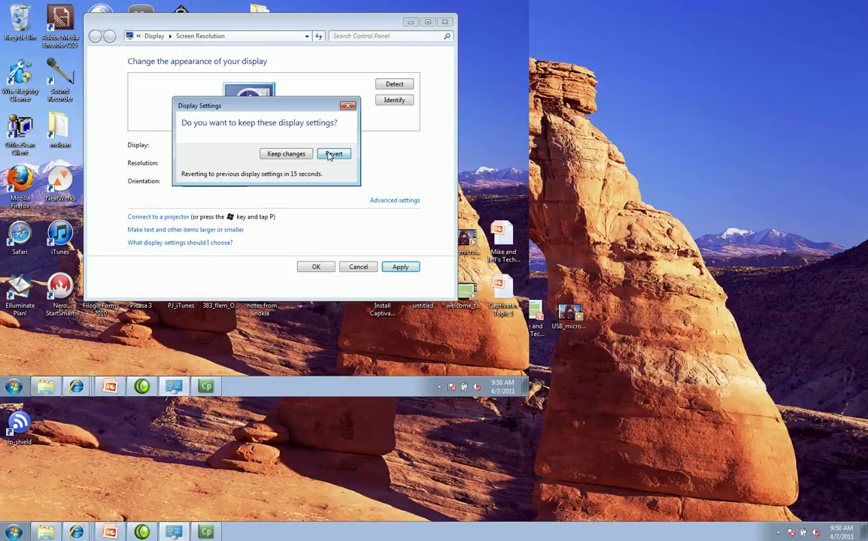
pyautogui.click(335, 154)
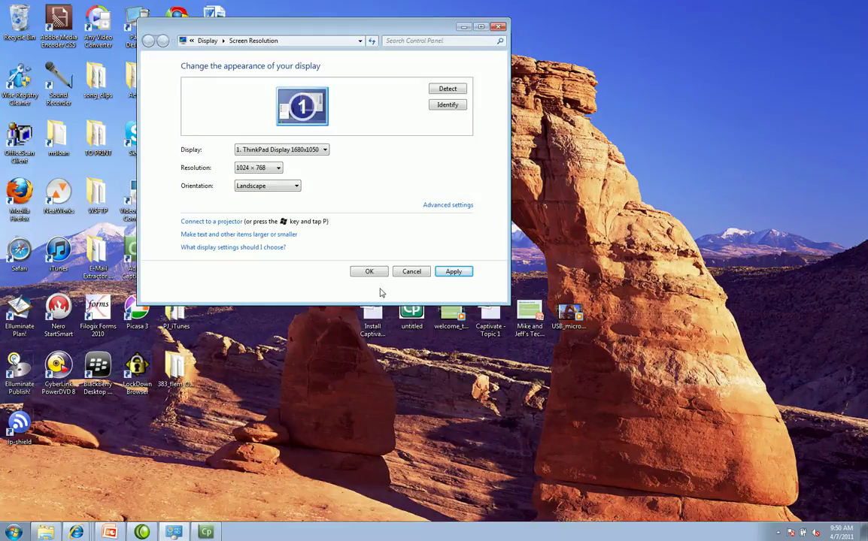
pyautogui.click(369, 274)
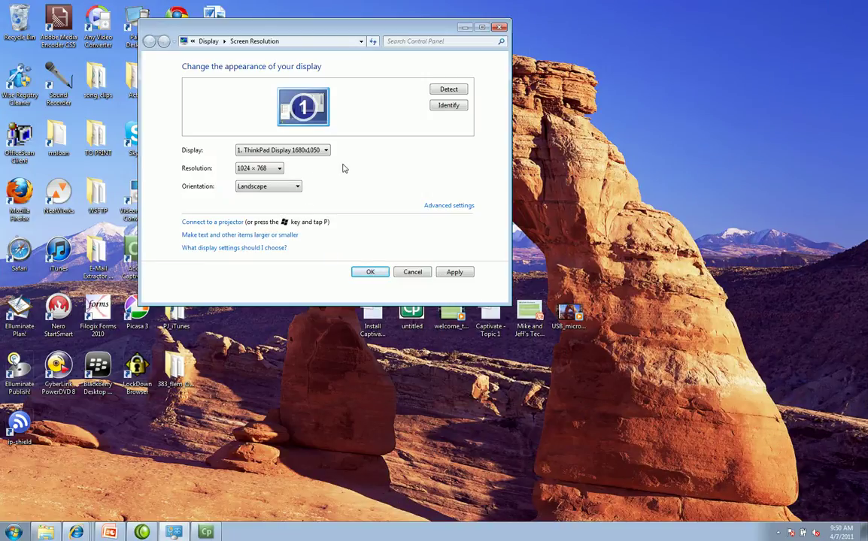
pyautogui.click(412, 272)
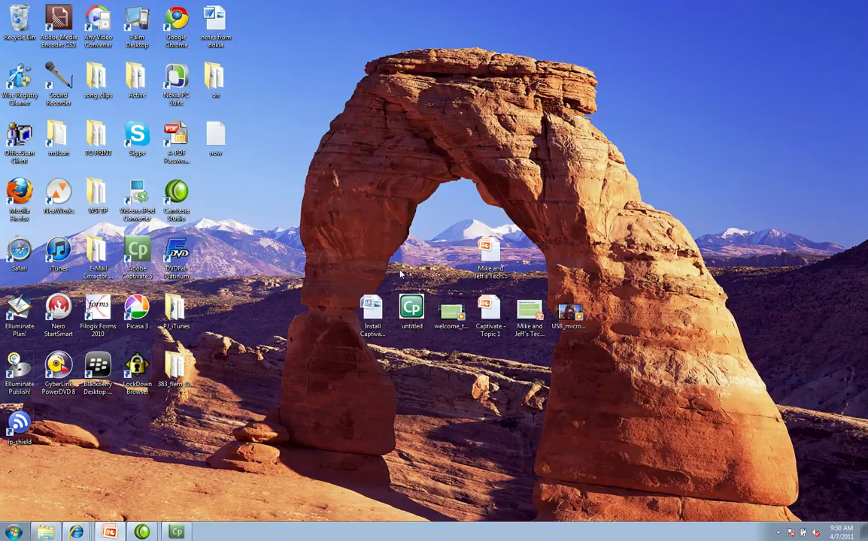
pyautogui.click(188, 534)
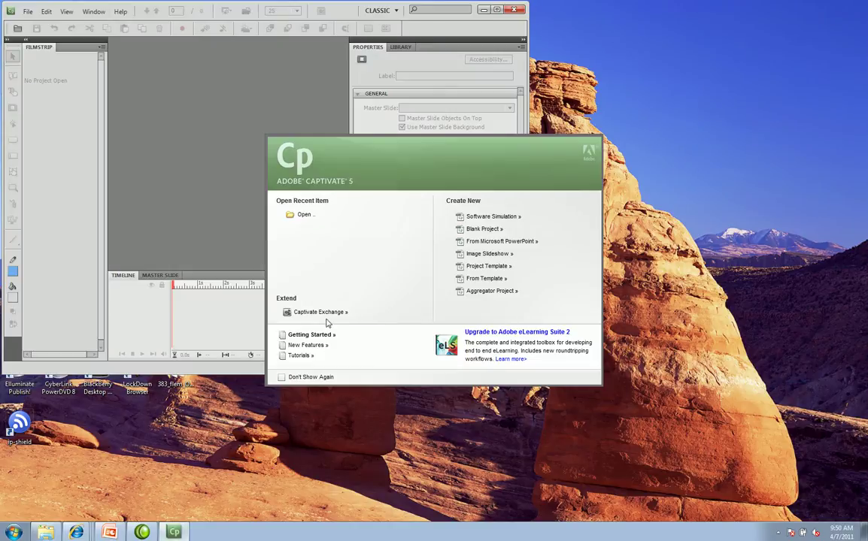
pyautogui.moveTo(400, 136); pyautogui.dragTo(230, 64)
pyautogui.press('super+d')
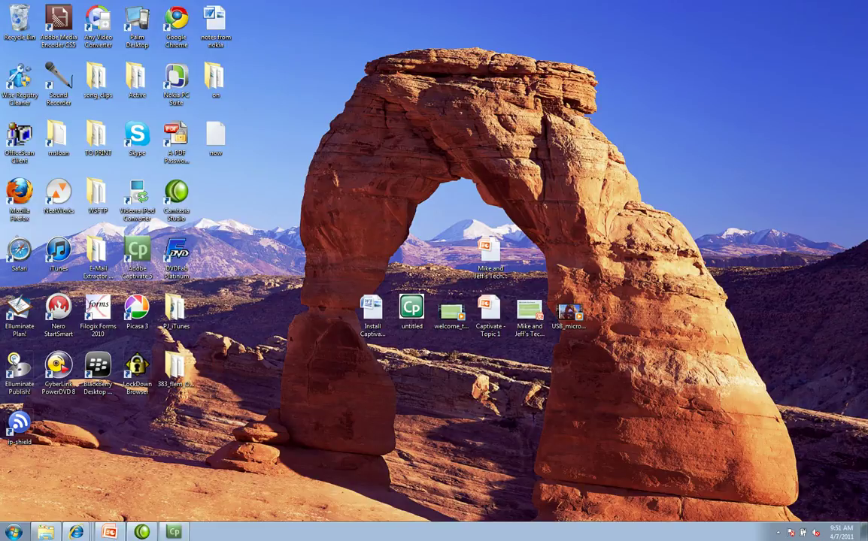
# - Restore PowerPoint as a smaller window and move it to the centre of the screen
pyautogui.click(109, 532)
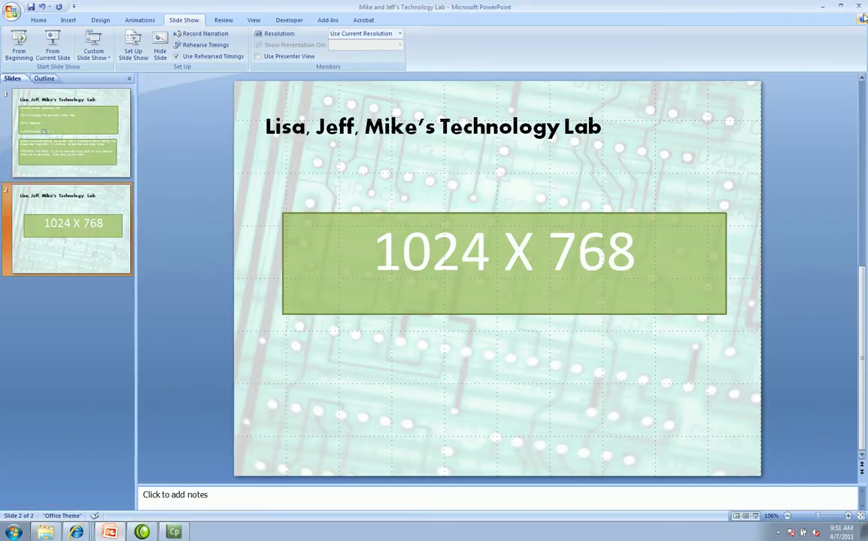
pyautogui.click(775, 17)
pyautogui.click(841, 6)
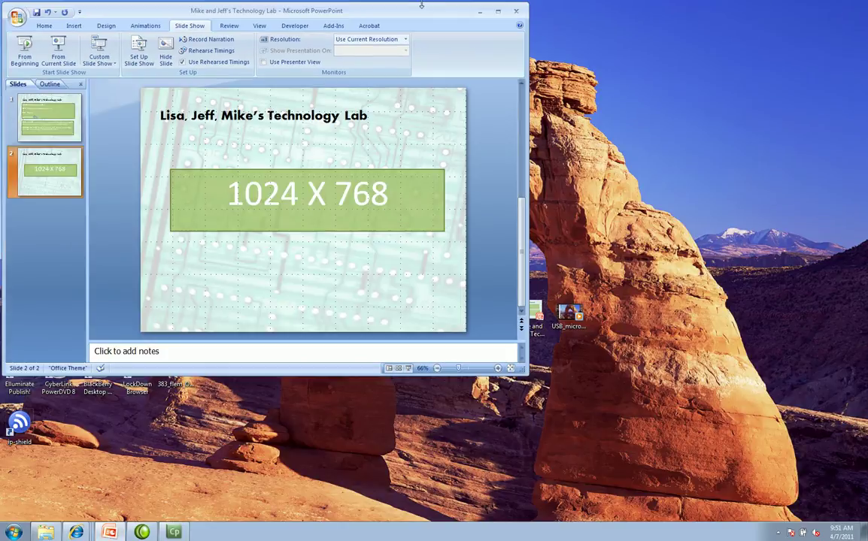
pyautogui.moveTo(421, 5); pyautogui.dragTo(657, 77)
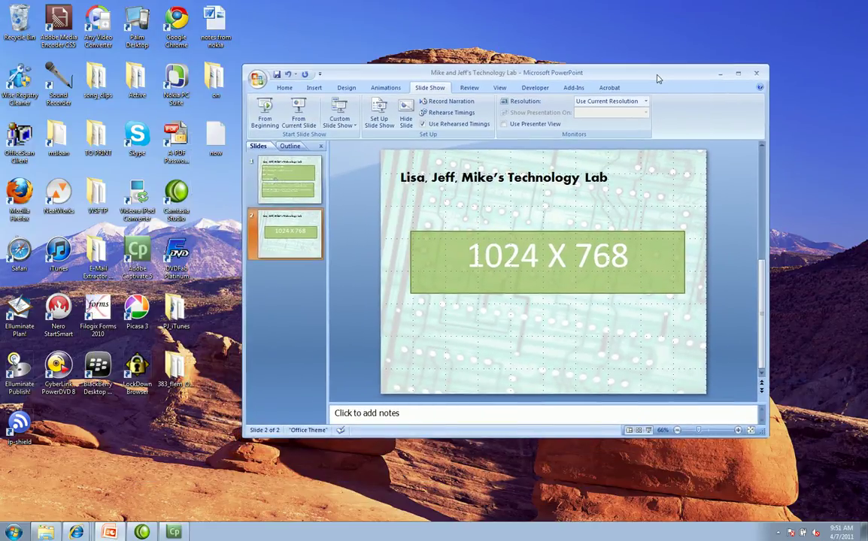
pyautogui.moveTo(657, 77); pyautogui.dragTo(656, 78)
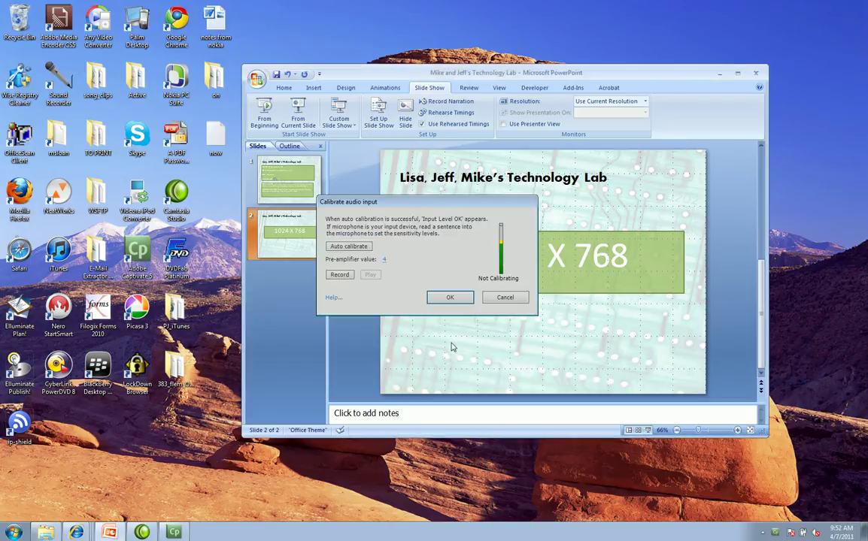
# - Adjust the pre-amplifier value, then record the PowerPoint screens into the two-slide project untitled_demo1
pyautogui.click(384, 258)
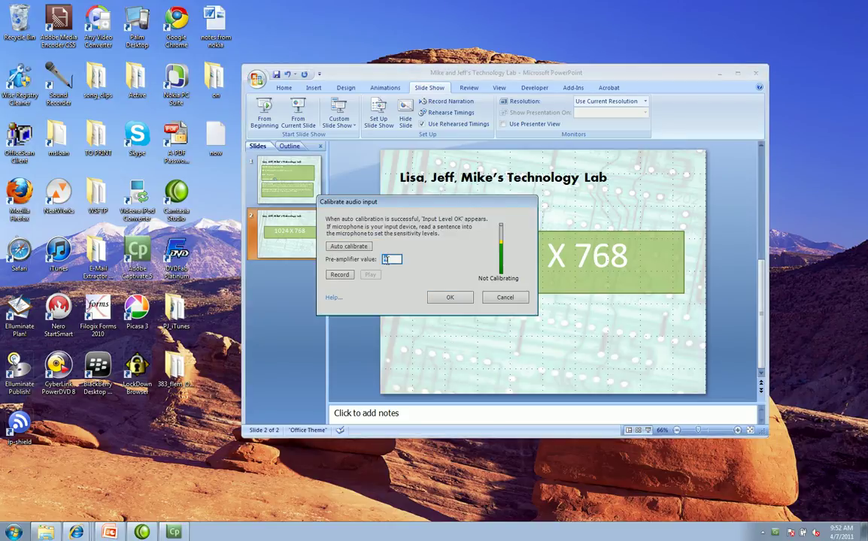
pyautogui.click(445, 297)
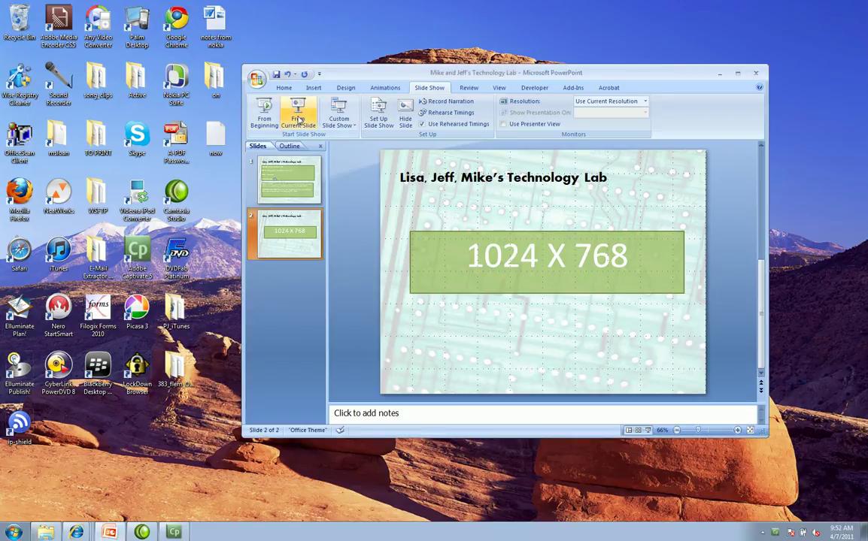
pyautogui.click(777, 534)
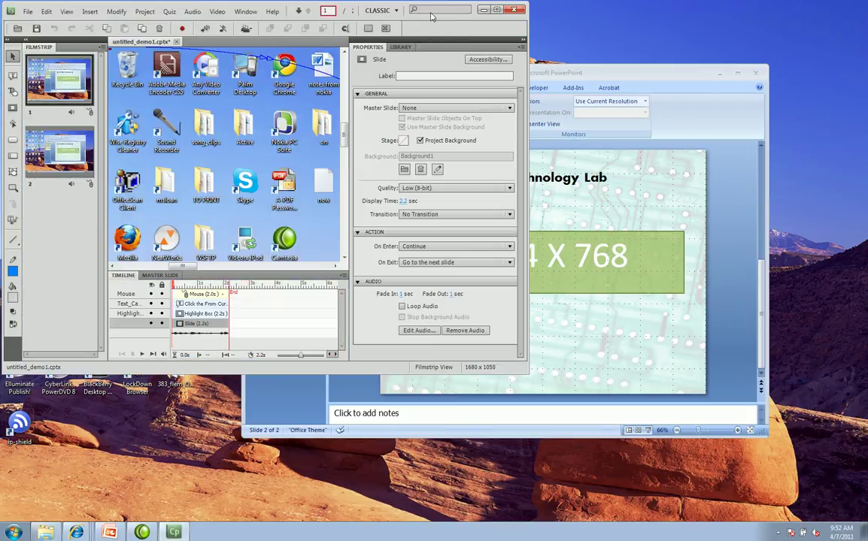
# - Maximize Captivate and attempt an F4V video publish, which fails because 1680x1050 exceeds 1024x768
pyautogui.click(496, 10)
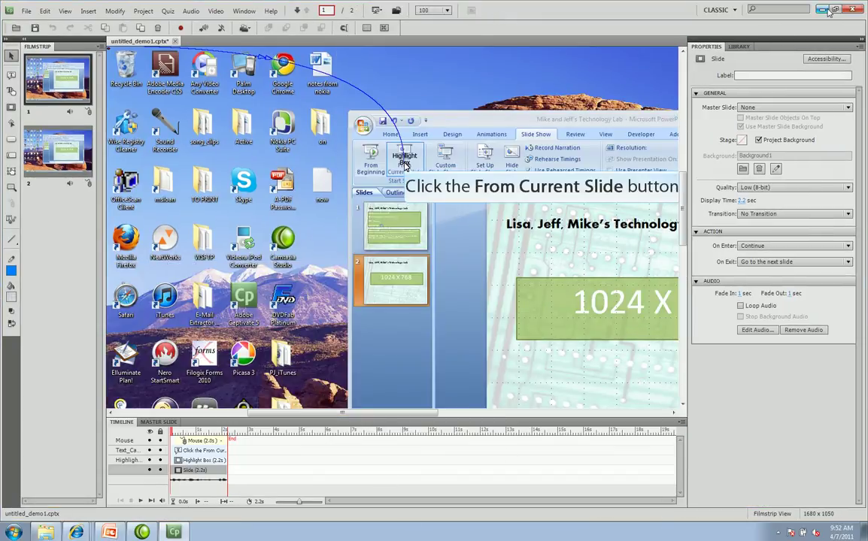
pyautogui.click(31, 11)
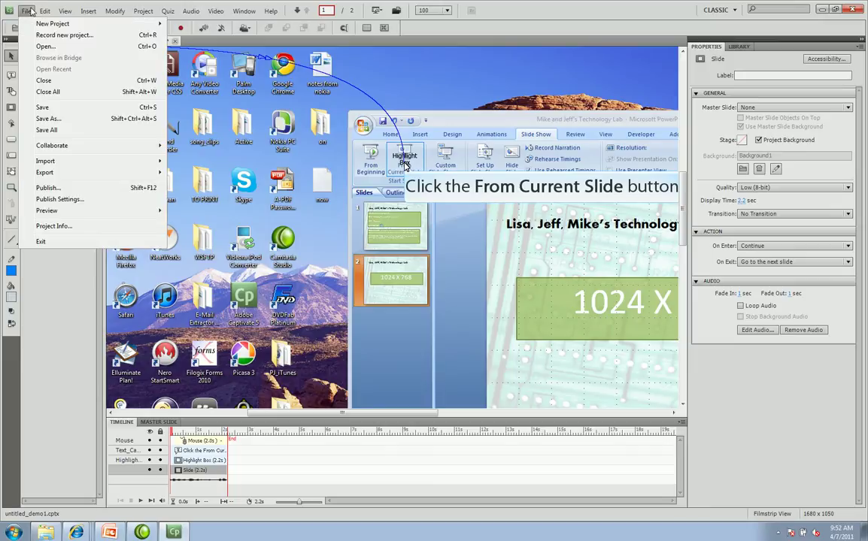
pyautogui.click(64, 187)
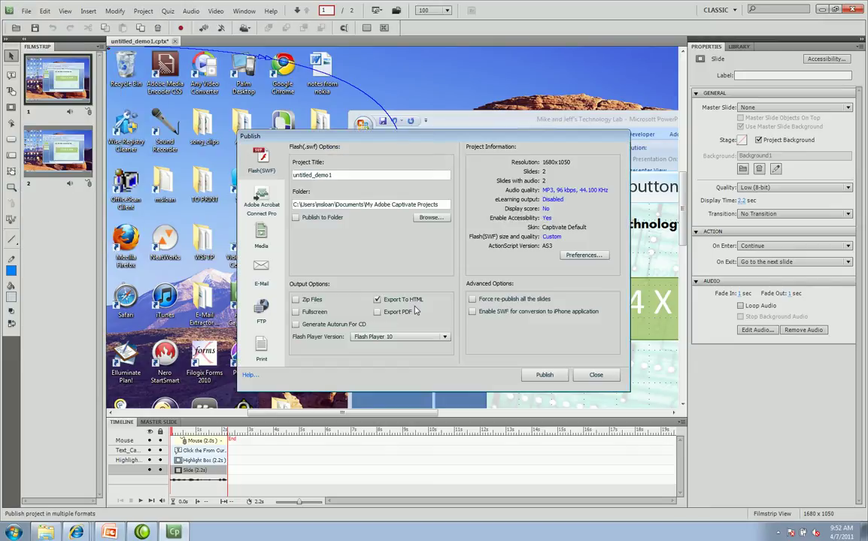
pyautogui.click(261, 235)
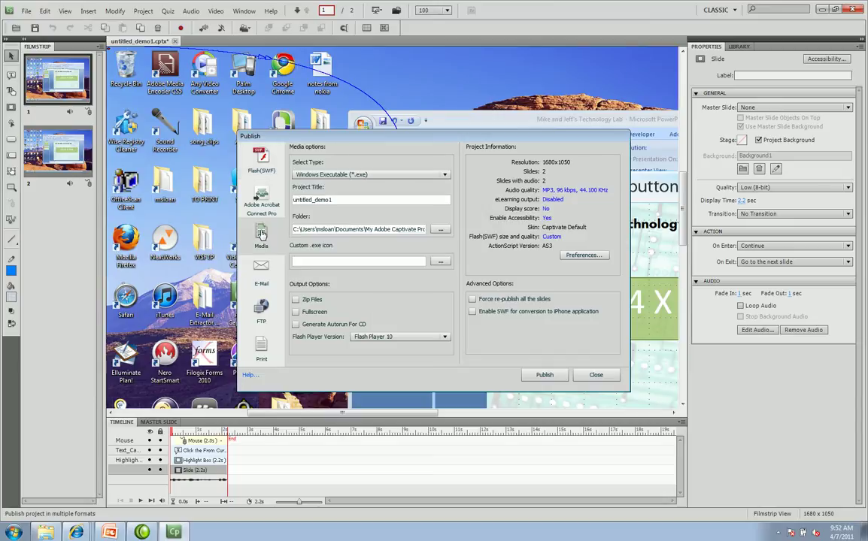
pyautogui.click(443, 174)
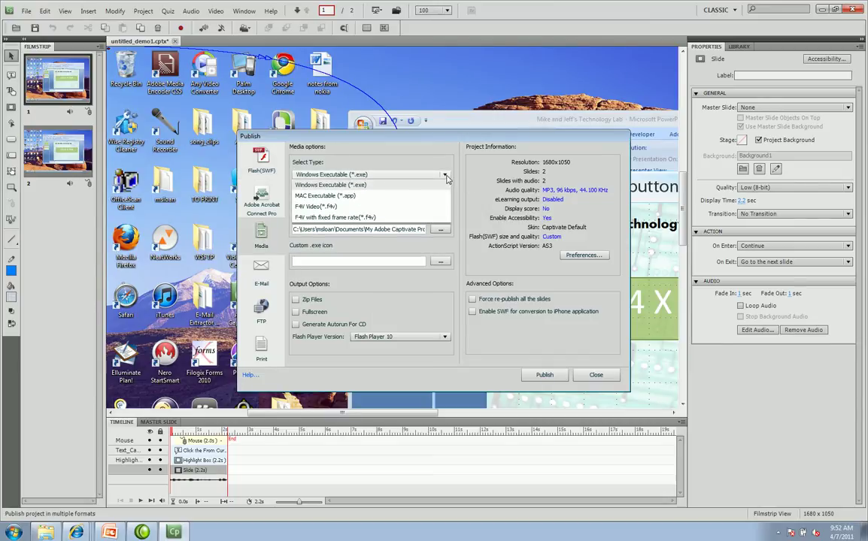
pyautogui.click(308, 207)
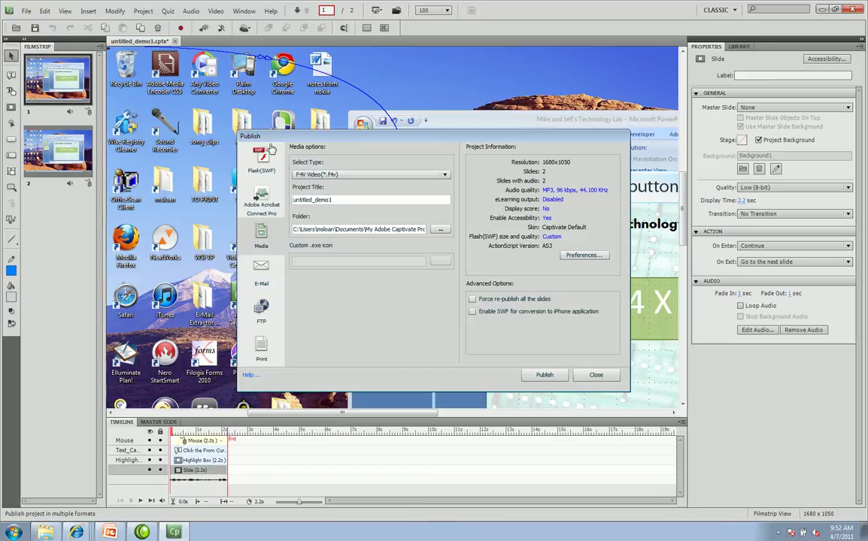
pyautogui.click(530, 376)
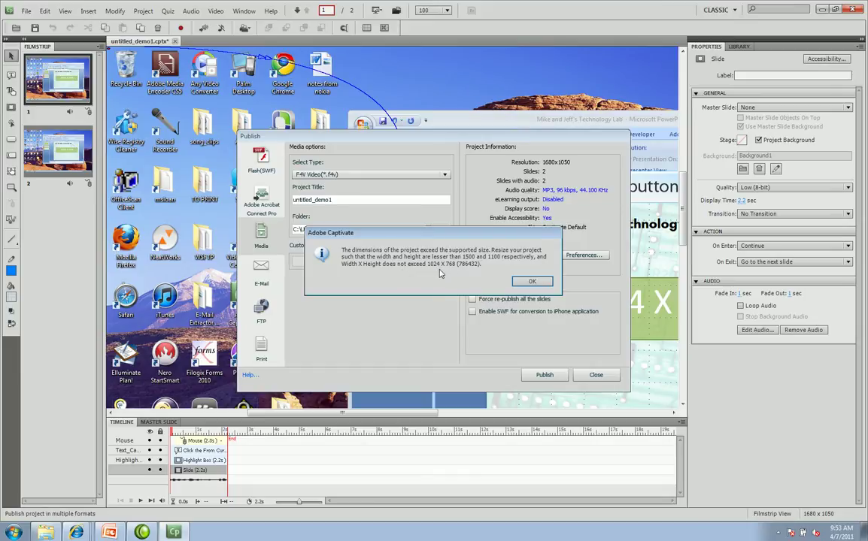
pyautogui.press('Return')
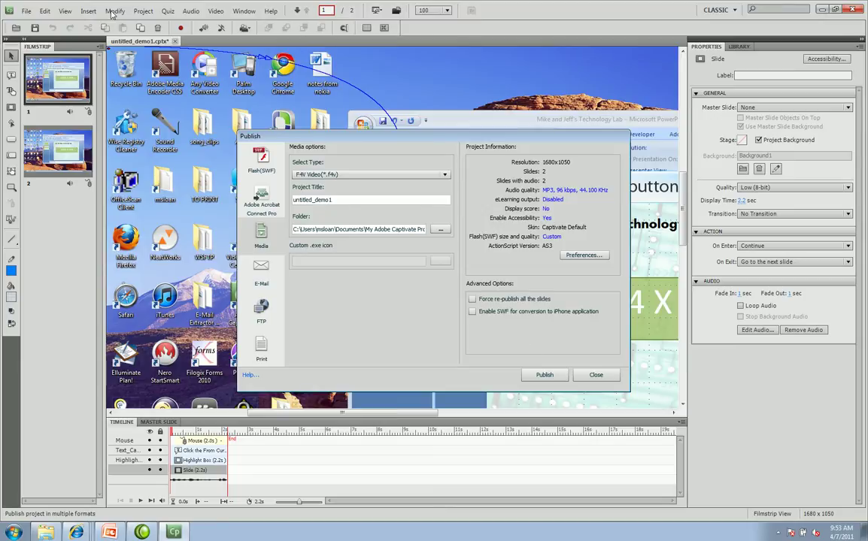
pyautogui.click(596, 375)
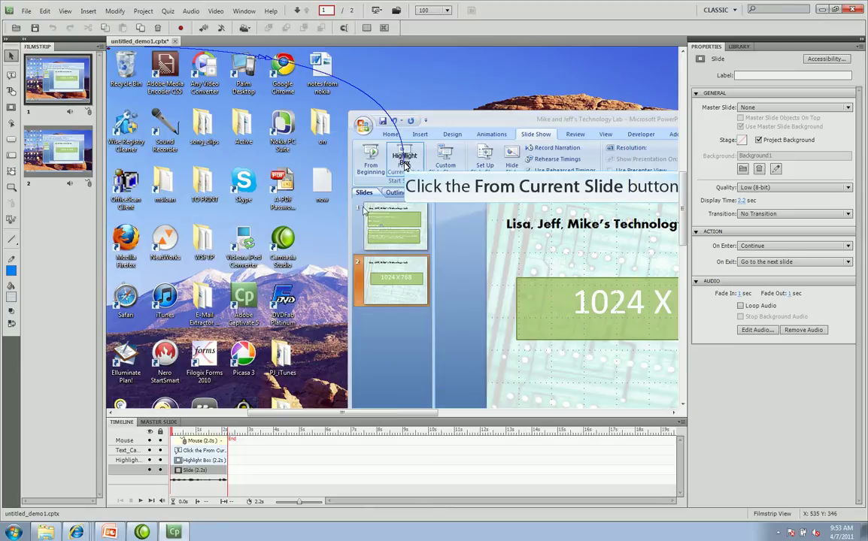
# - Rescale the project from 1680x1050 to the 800 x 600 preset size and confirm
pyautogui.click(113, 12)
pyautogui.click(140, 26)
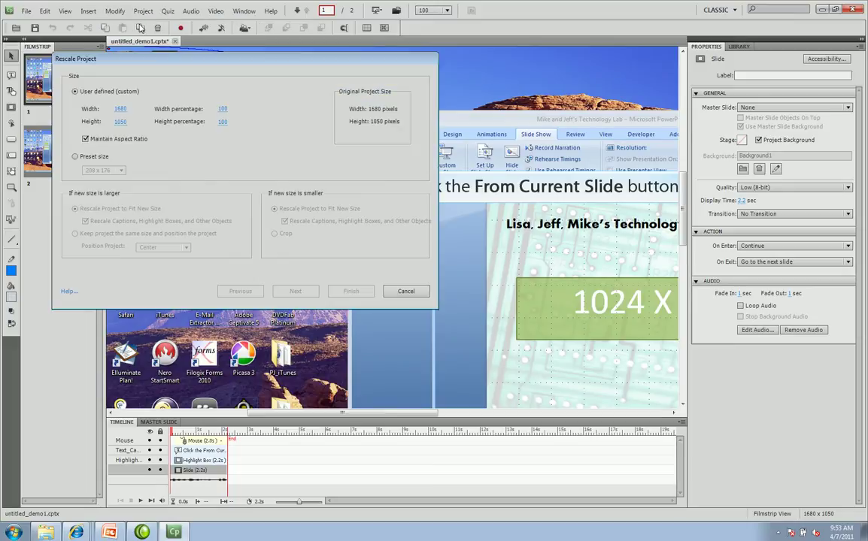
pyautogui.click(74, 157)
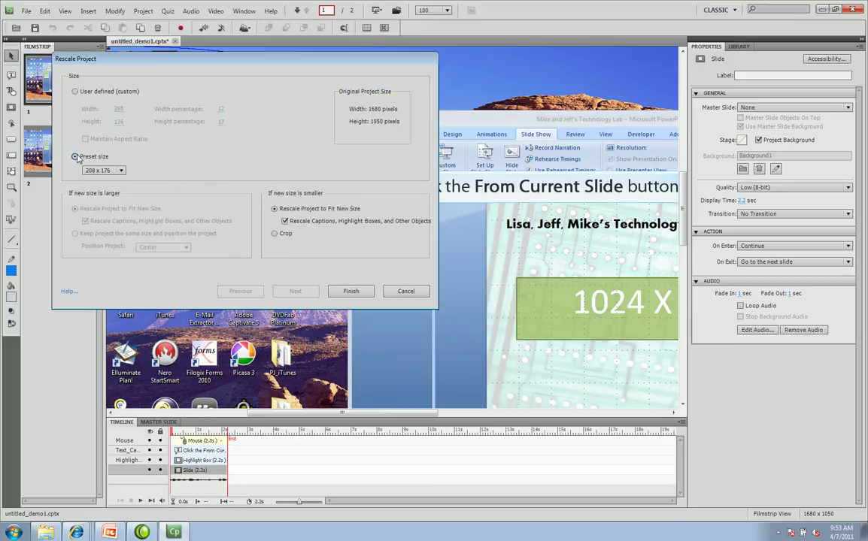
pyautogui.click(119, 171)
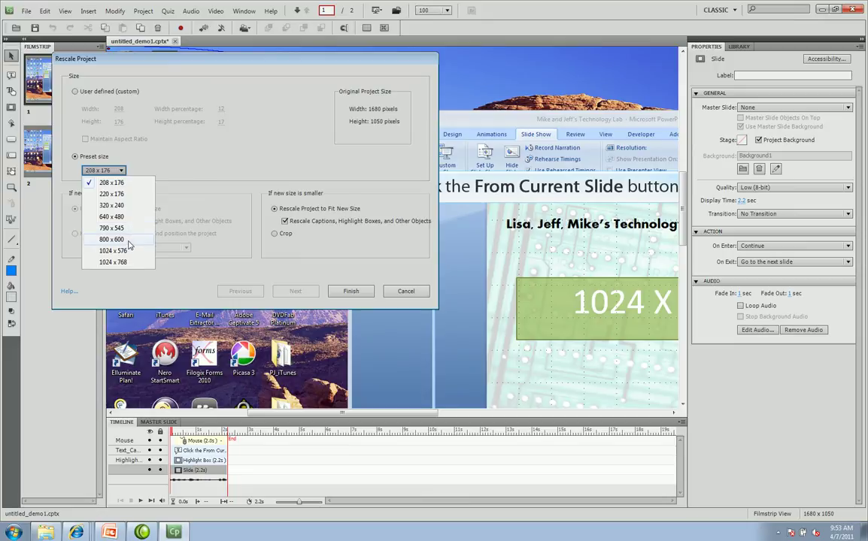
pyautogui.click(117, 262)
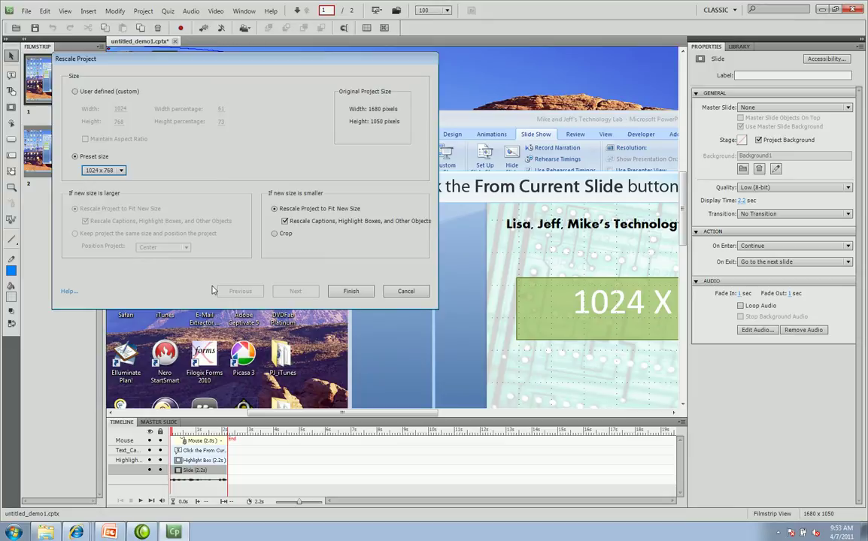
pyautogui.click(119, 171)
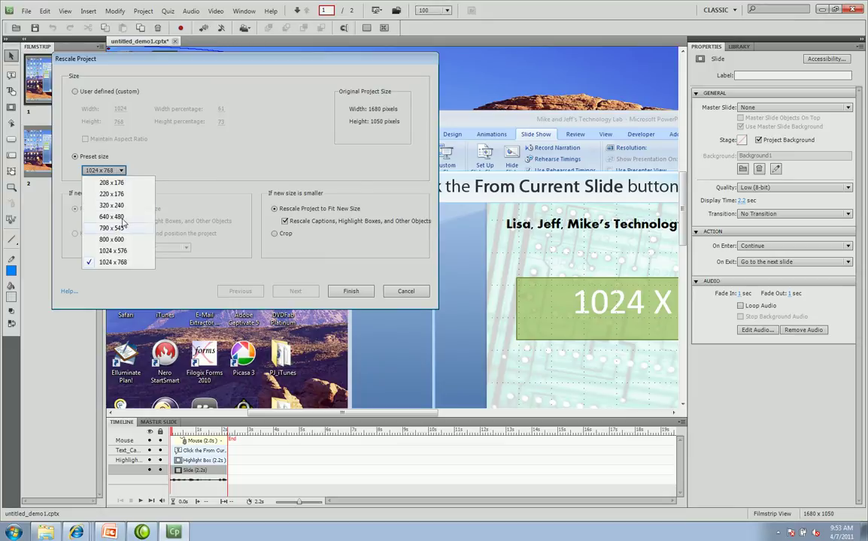
pyautogui.click(114, 239)
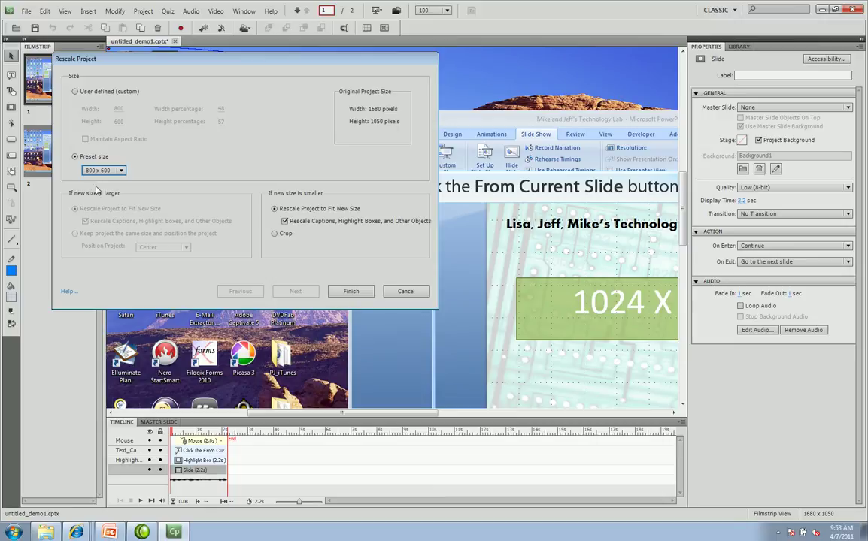
pyautogui.click(355, 293)
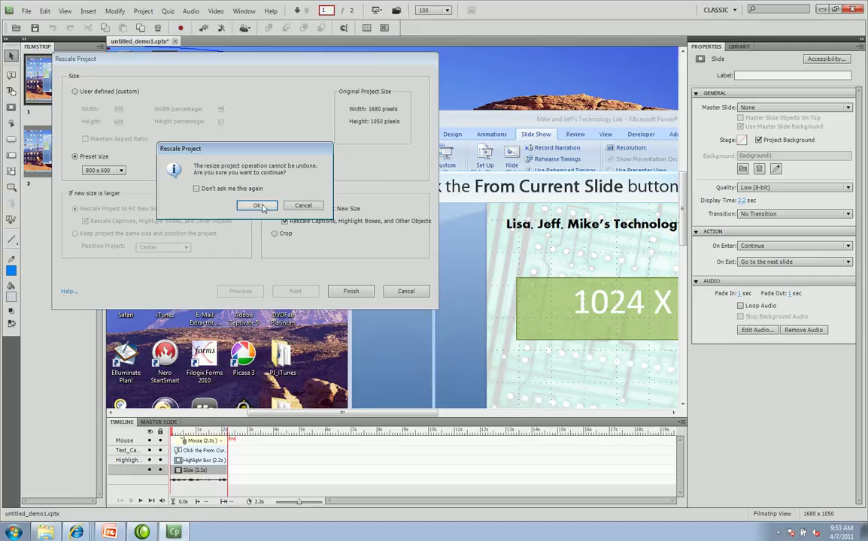
pyautogui.click(256, 206)
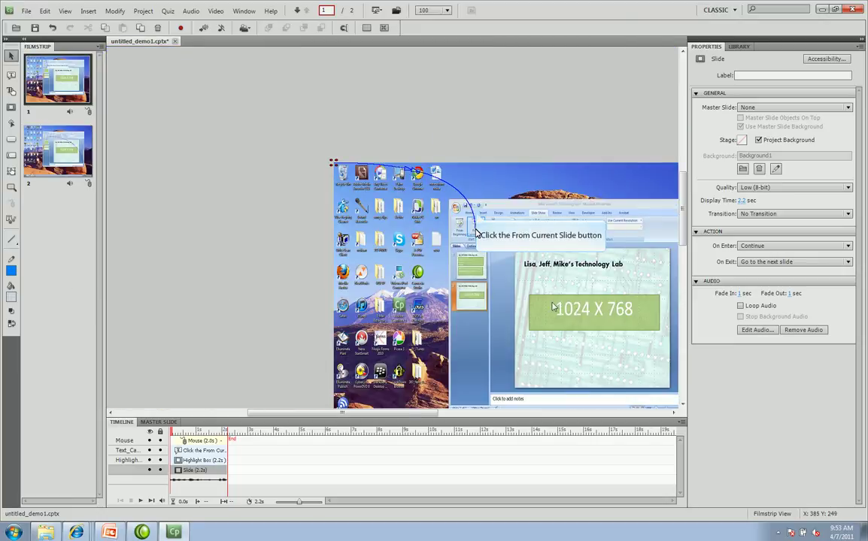
# - Publish the 800x600 project as an F4V video, overwriting the existing output file
pyautogui.click(25, 10)
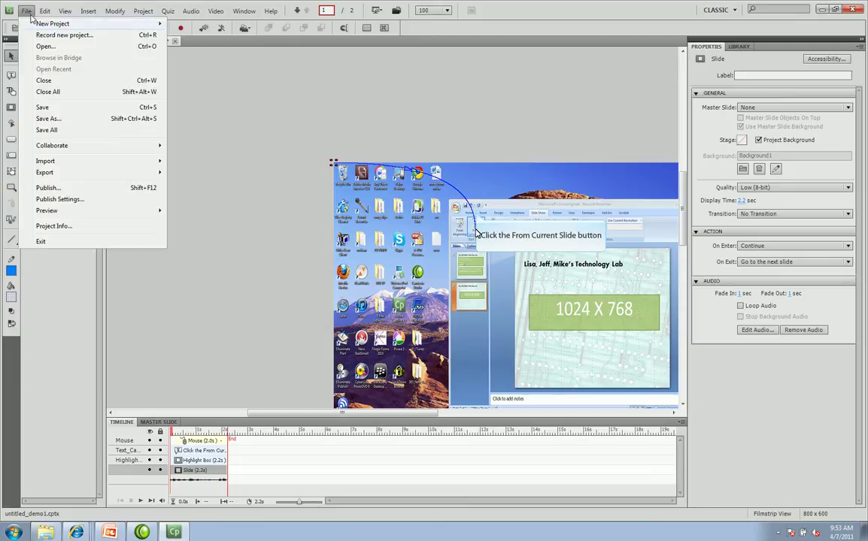
pyautogui.click(69, 184)
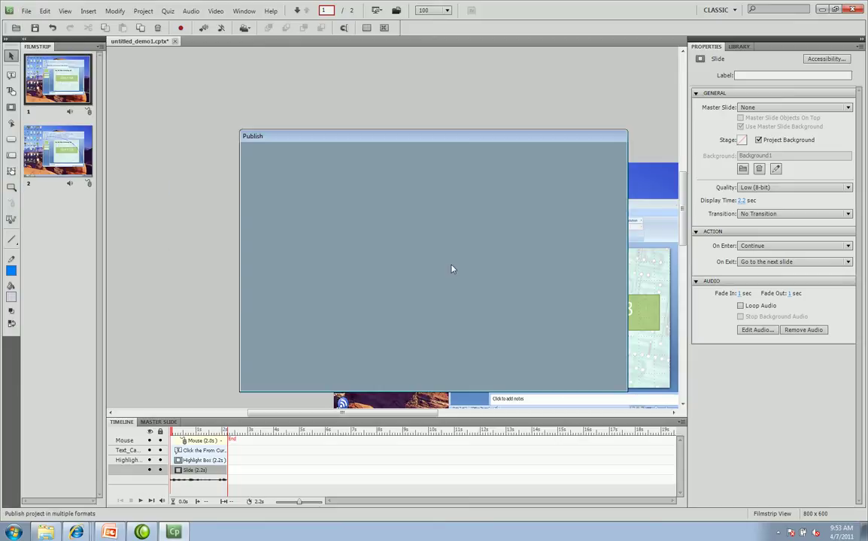
pyautogui.click(261, 238)
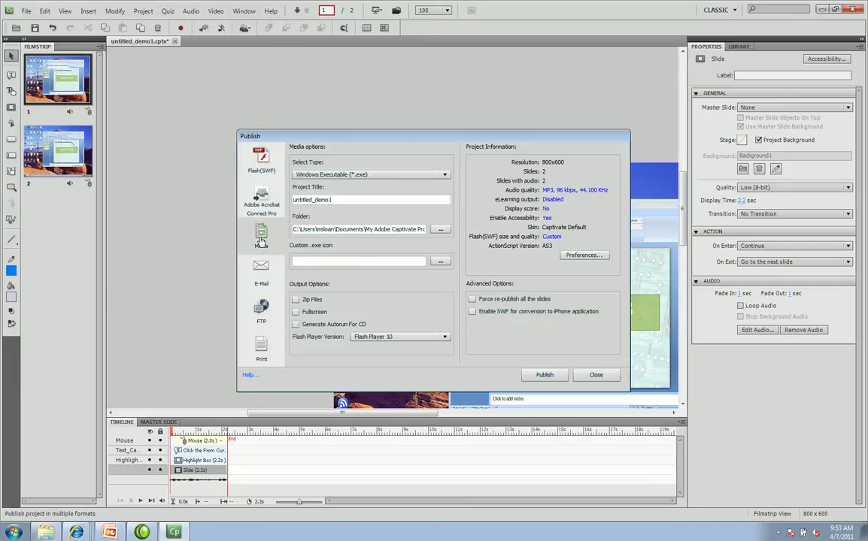
pyautogui.click(400, 174)
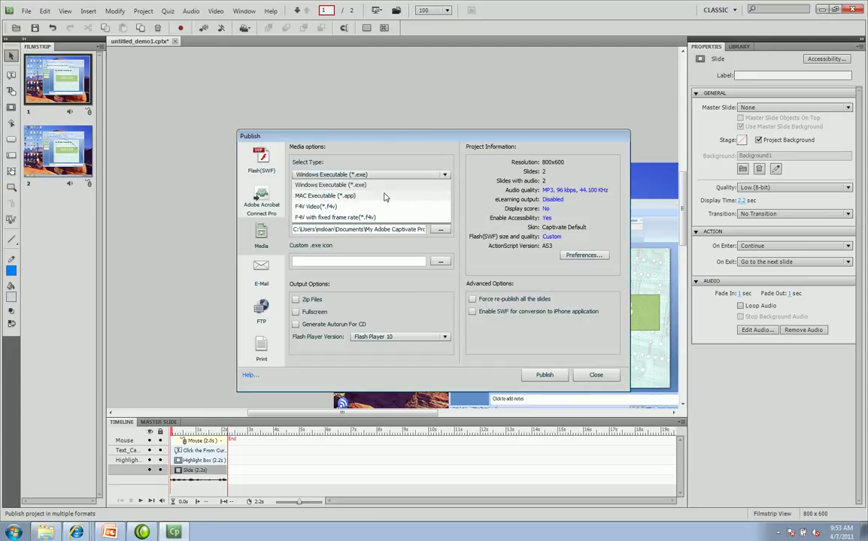
pyautogui.click(354, 208)
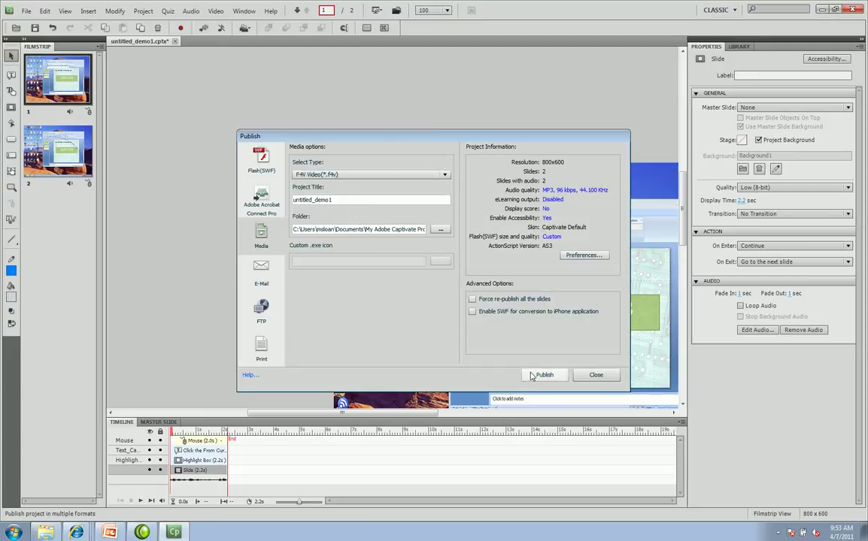
pyautogui.click(532, 375)
pyautogui.click(447, 283)
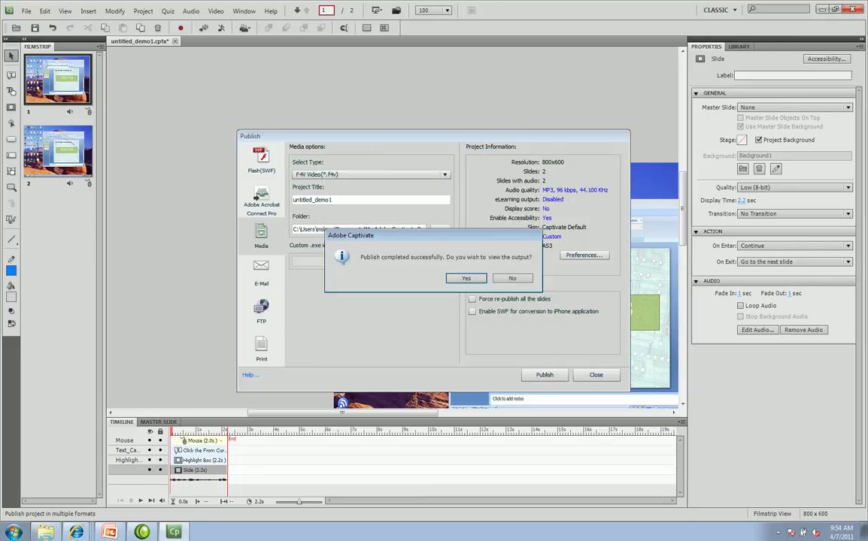
# - Play untitled_demo1.f4v in Adobe Media Player, then minimize the player
pyautogui.click(466, 278)
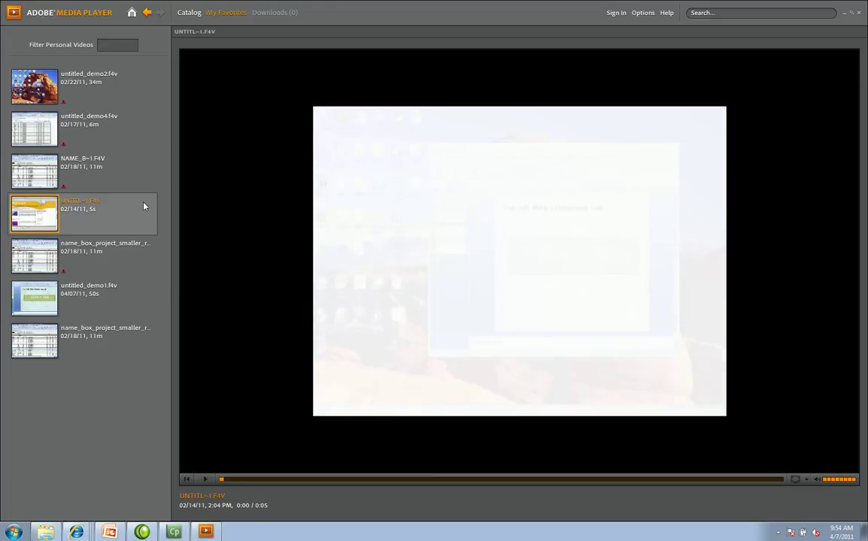
pyautogui.click(115, 300)
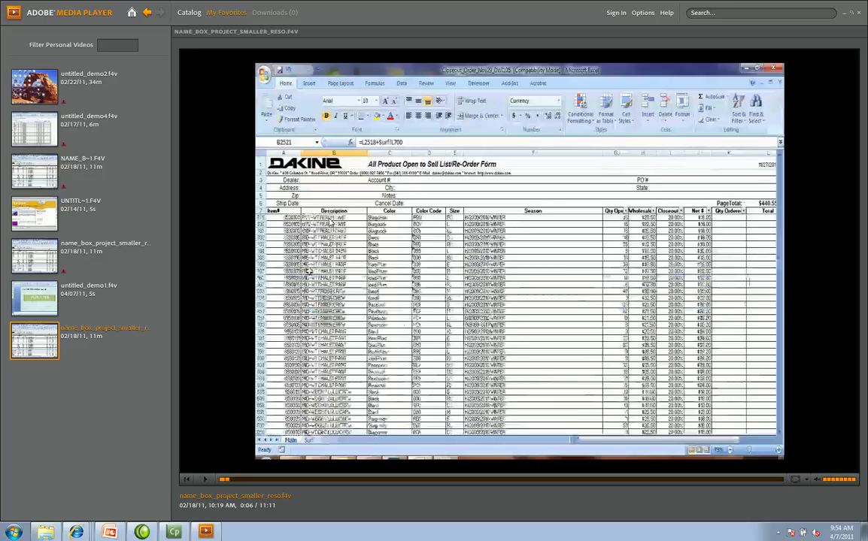
pyautogui.click(843, 13)
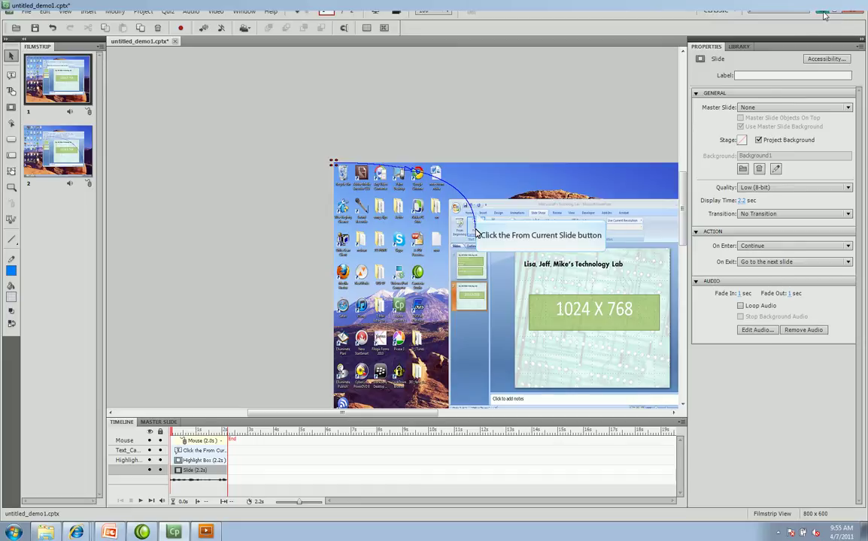
# - Minimize Captivate, shrink and recentre the PowerPoint window, then maximize it again
pyautogui.click(823, 9)
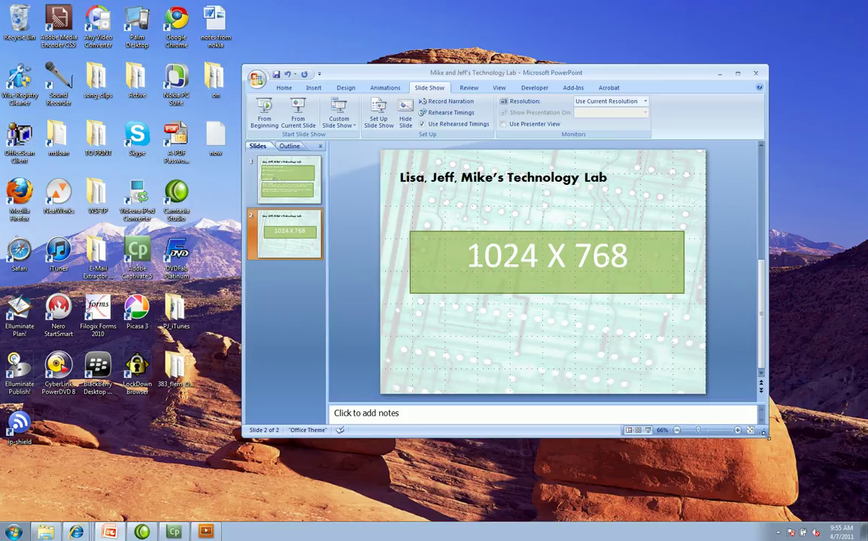
pyautogui.moveTo(764, 429); pyautogui.dragTo(462, 297)
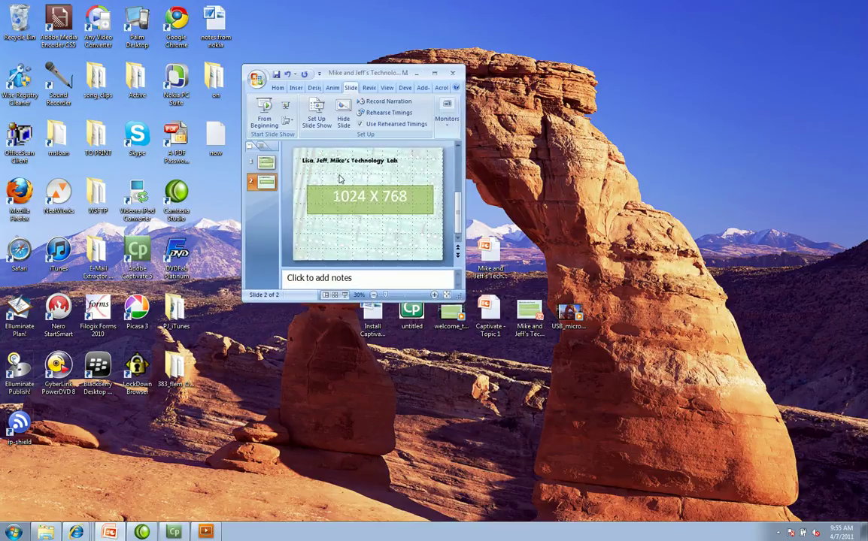
pyautogui.moveTo(301, 72); pyautogui.dragTo(450, 112)
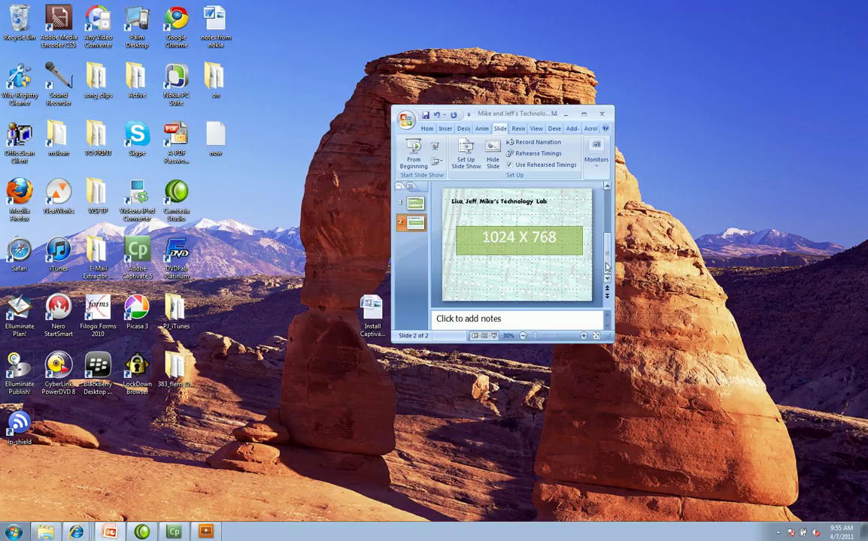
pyautogui.moveTo(606, 265); pyautogui.dragTo(608, 270)
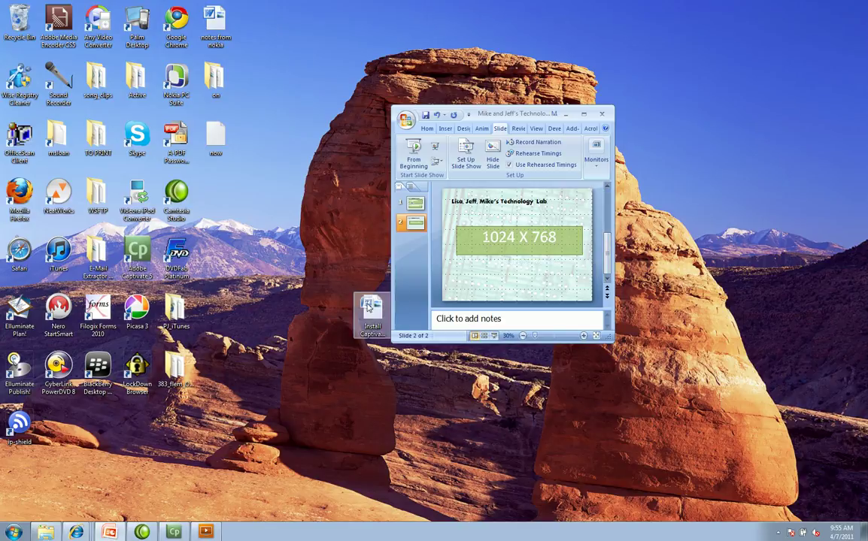
pyautogui.click(288, 274)
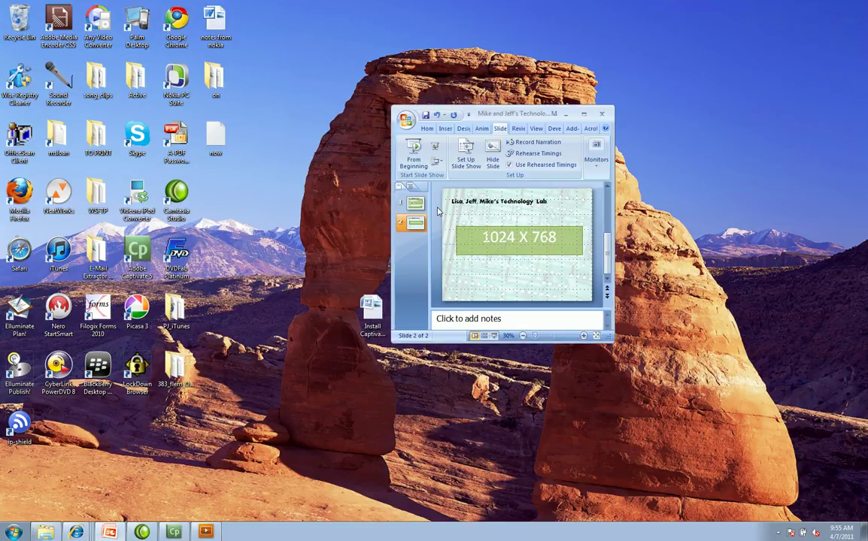
pyautogui.click(583, 114)
# - Select the slide 1 thumbnail showing the Adobe Captivate CS5 course details
pyautogui.click(90, 127)
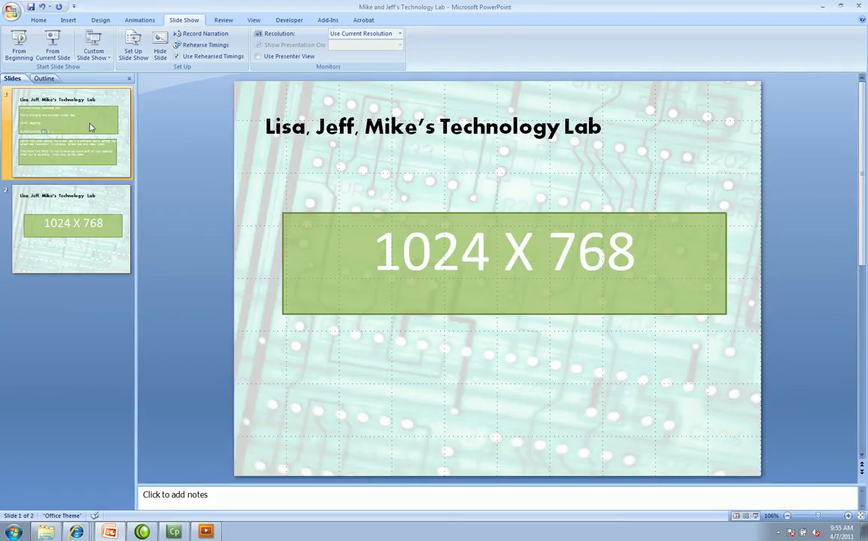